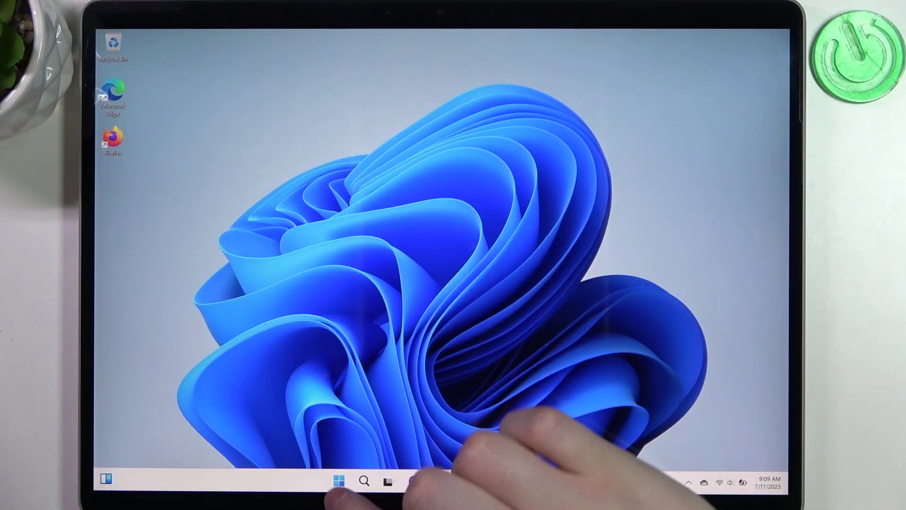
- Open Settings from the Start menu and go to System's Power & battery page
{"action": "left_click", "coordinate": [340, 480]}
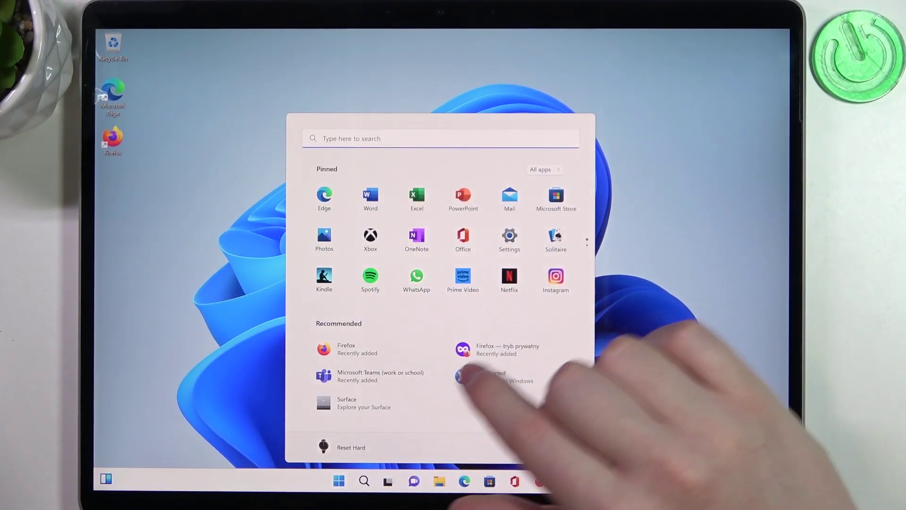
{"action": "left_click", "coordinate": [510, 238]}
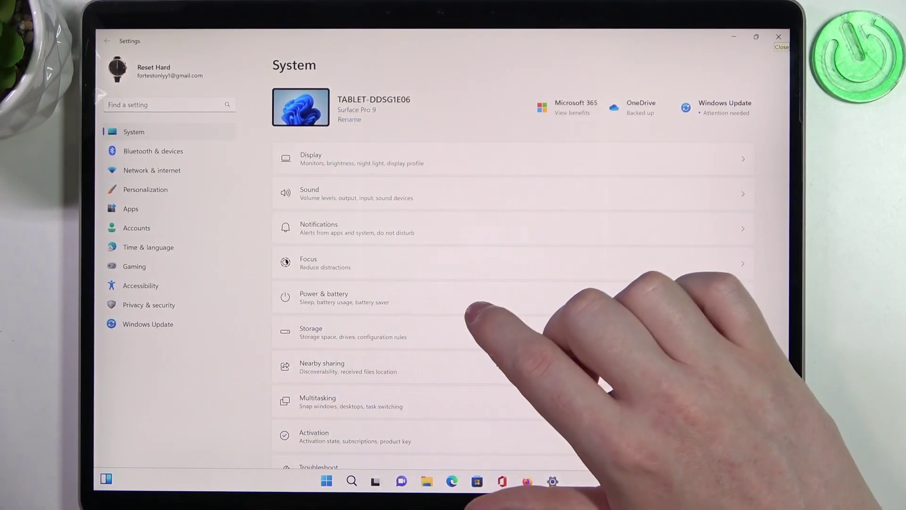
{"action": "left_click", "coordinate": [468, 297]}
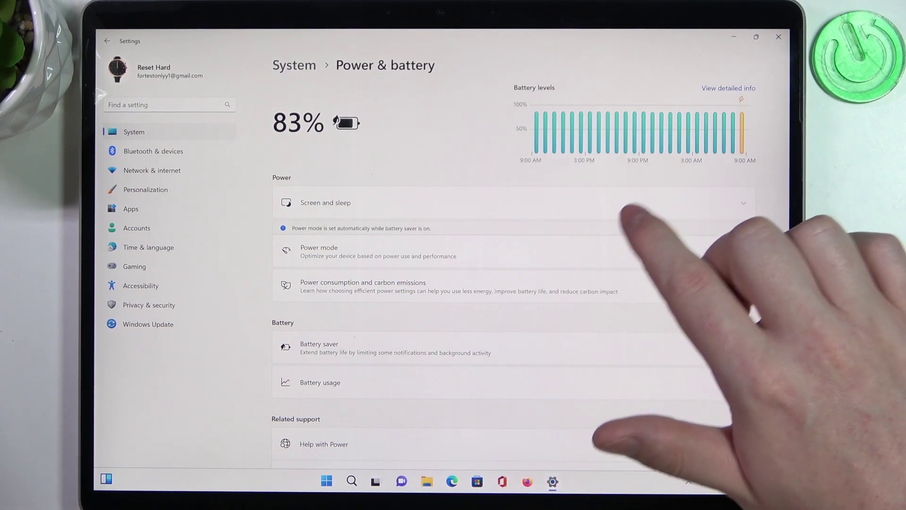
{"action": "left_click", "coordinate": [736, 203]}
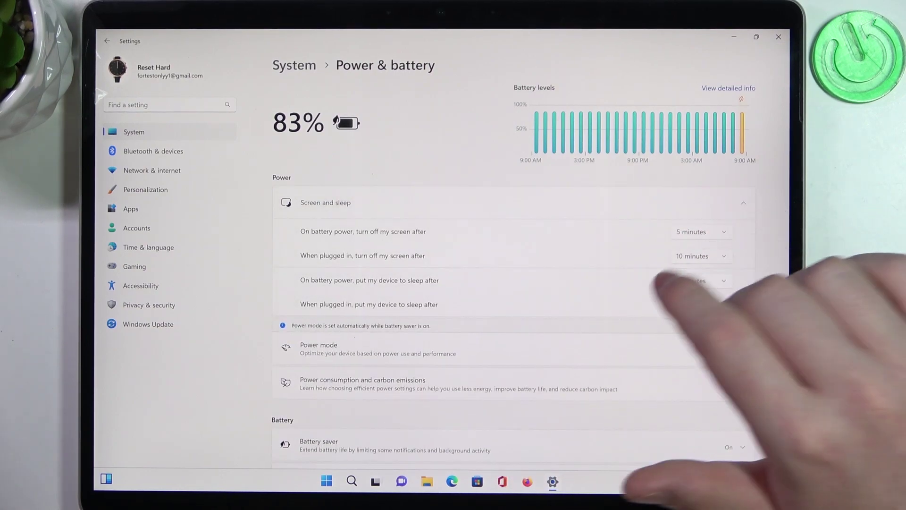
{"action": "scroll", "coordinate": [602, 318], "scroll_direction": "down", "scroll_amount": 1}
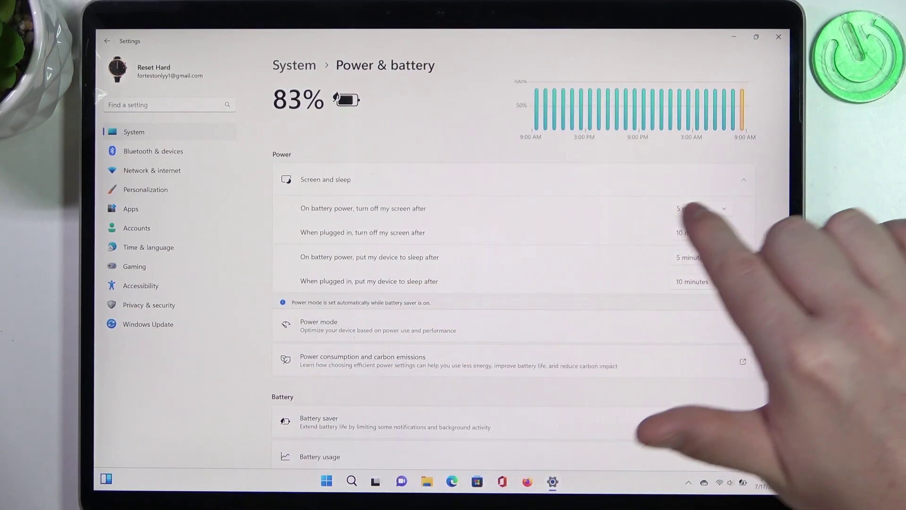
{"action": "left_click", "coordinate": [701, 209]}
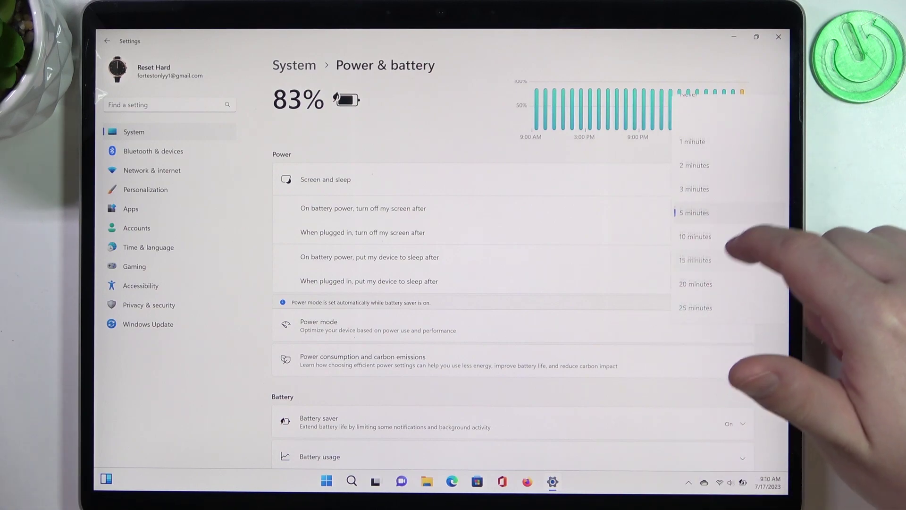
{"action": "left_click", "coordinate": [694, 213]}
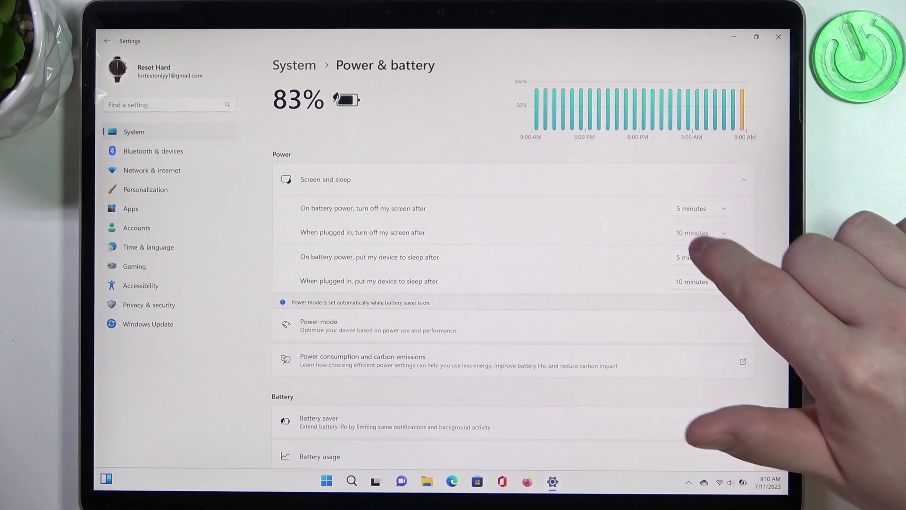
{"action": "left_click", "coordinate": [627, 243]}
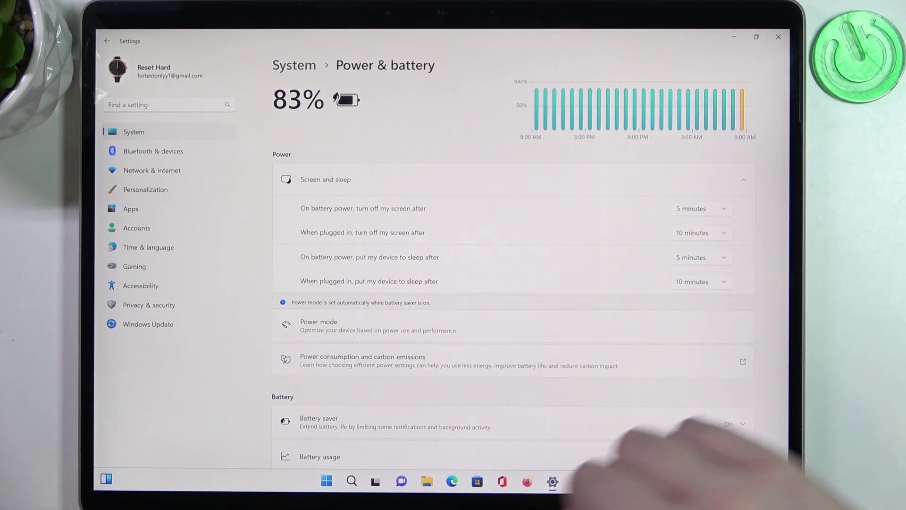
{"action": "scroll", "coordinate": [708, 312], "scroll_direction": "up", "scroll_amount": 1}
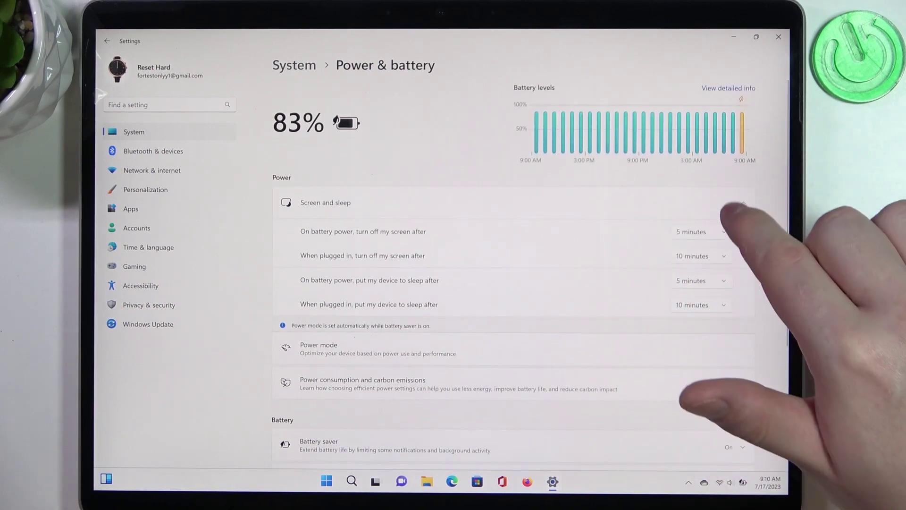